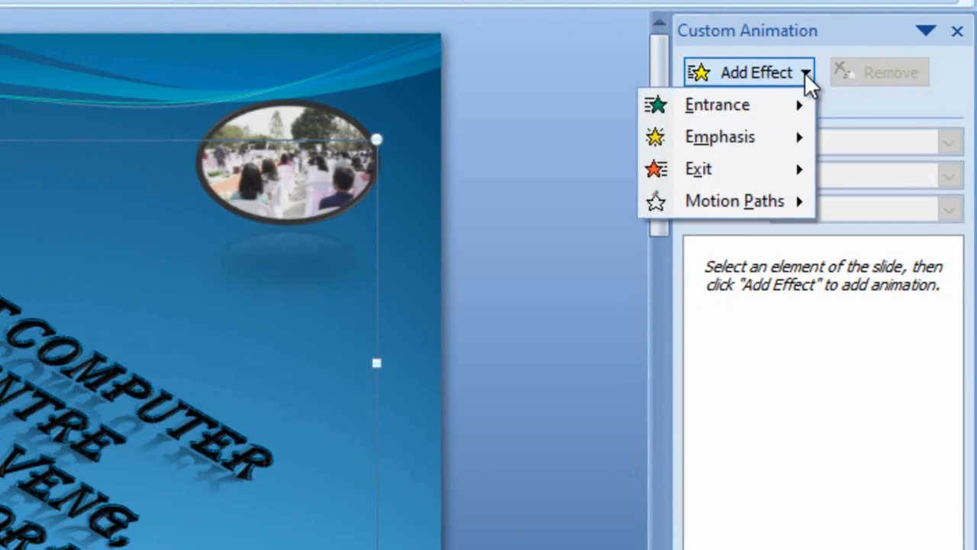
Step: Add a Dissolve In entrance effect to the slide title, choosing it from the full set of entrance effects
mouse_move(754, 97)
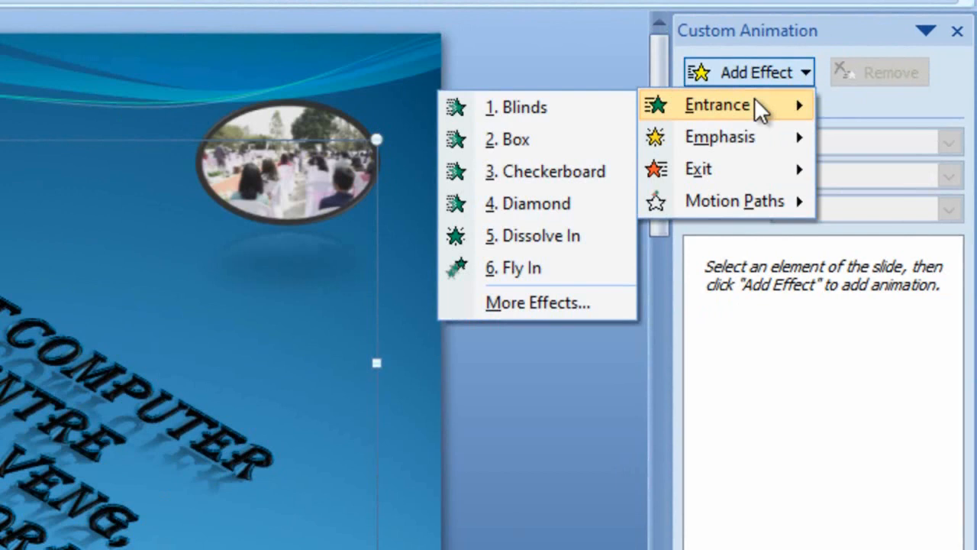
mouse_move(745, 139)
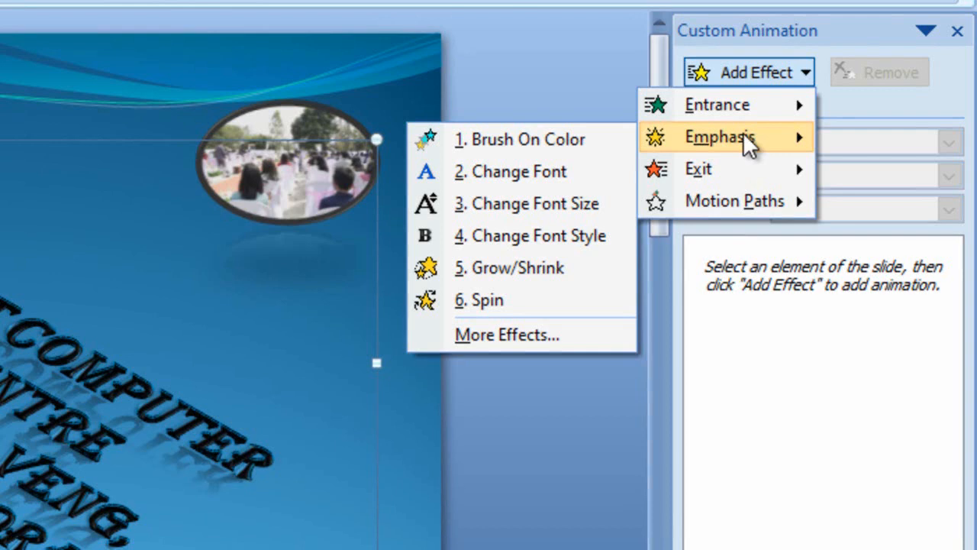
mouse_move(748, 170)
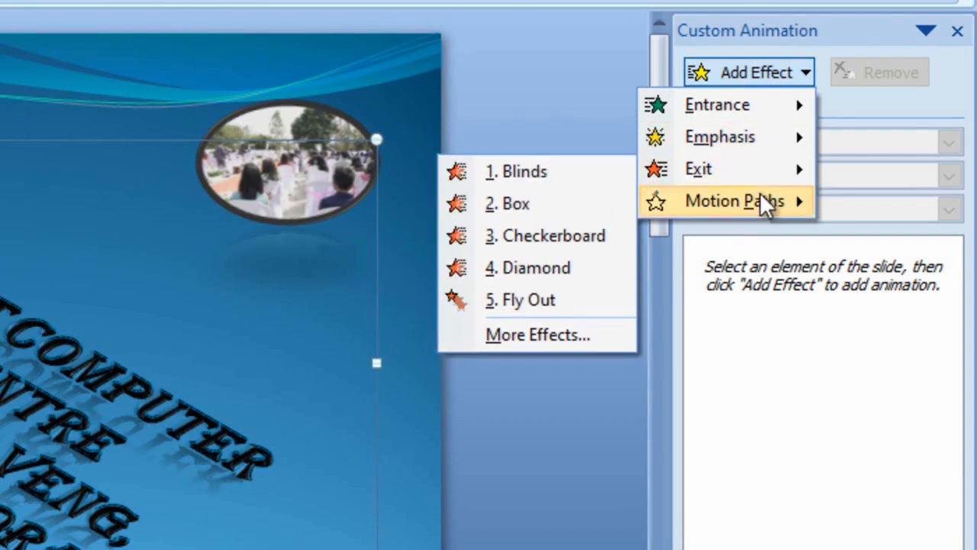
mouse_move(763, 198)
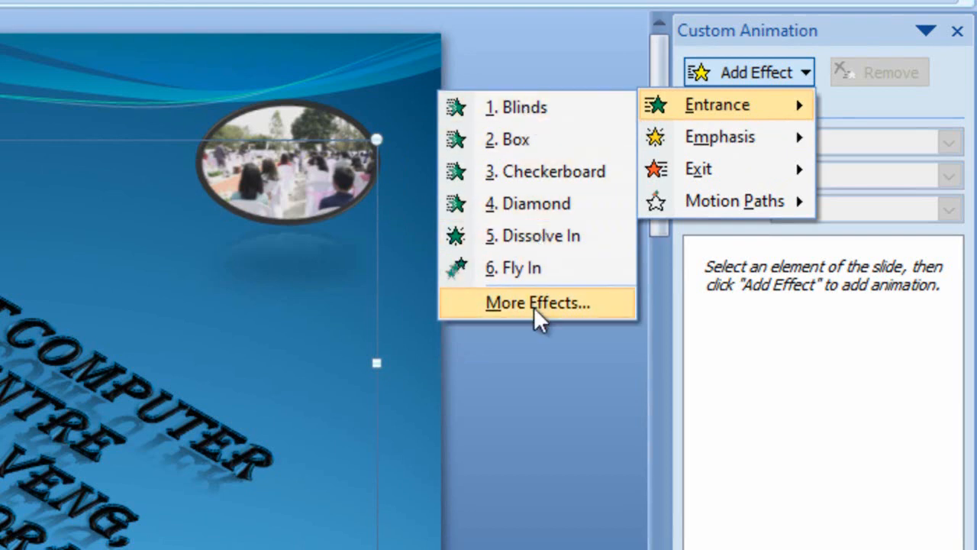
left_click(536, 303)
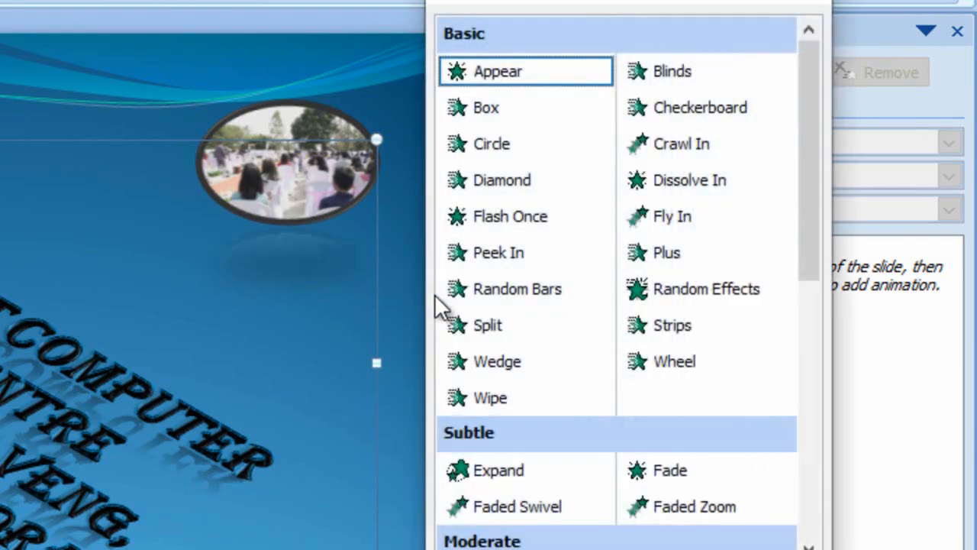
left_click_drag(650, 3, 670, 0)
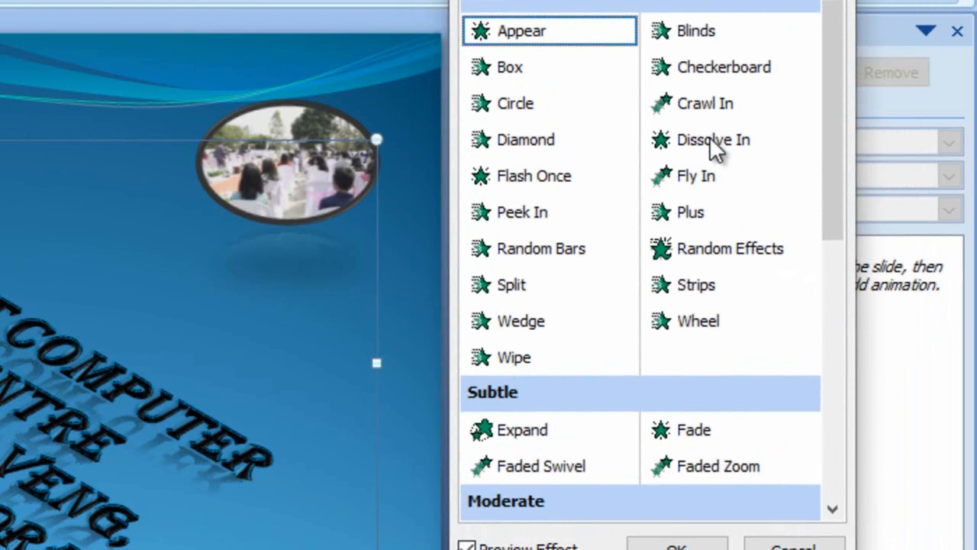
left_click(709, 138)
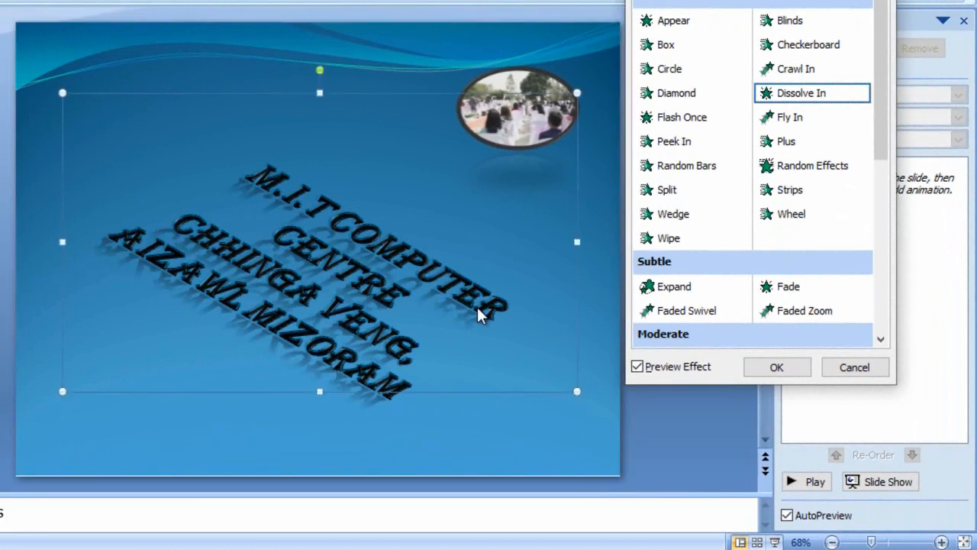
left_click(783, 366)
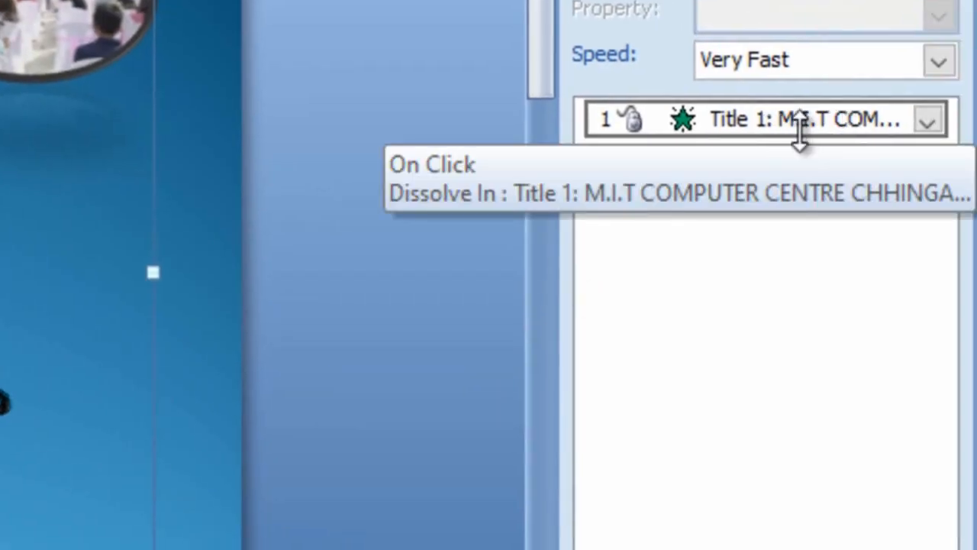
Step: Set the title's Dissolve In speed to Medium and add a Spin emphasis effect to the title
left_click(800, 130)
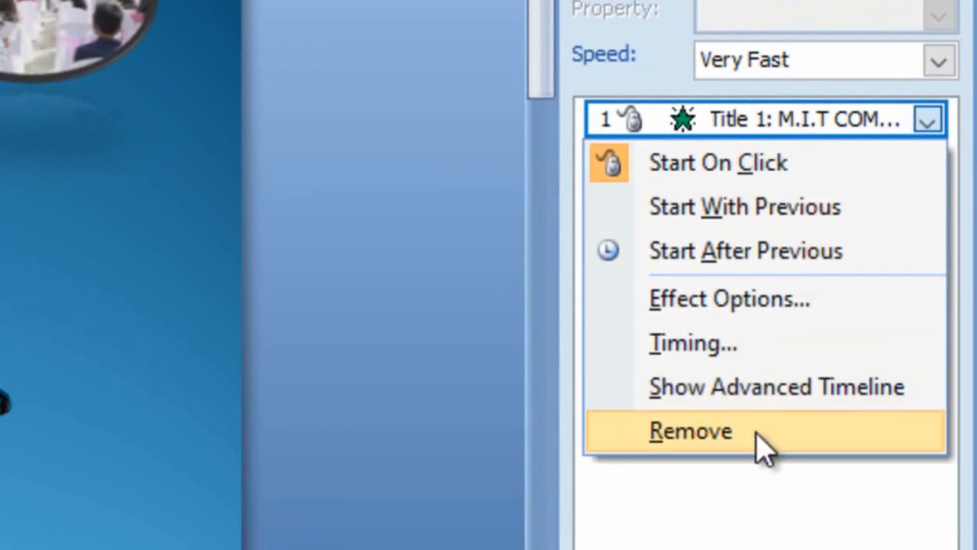
left_click(778, 519)
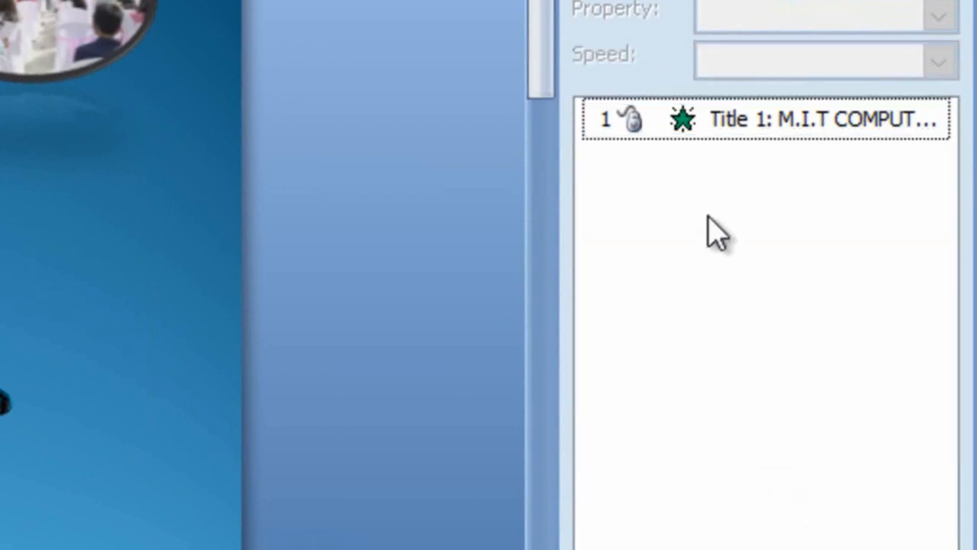
left_click(685, 118)
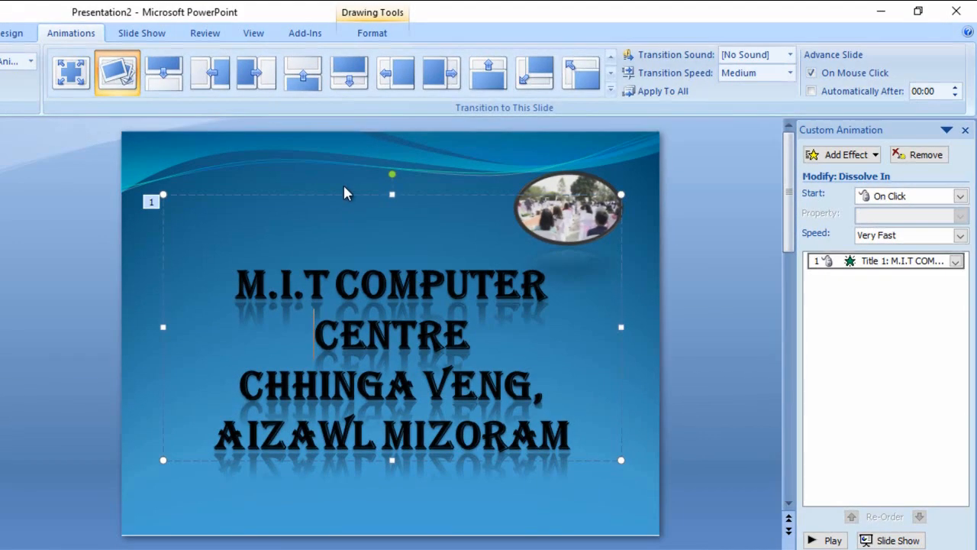
left_click(352, 194)
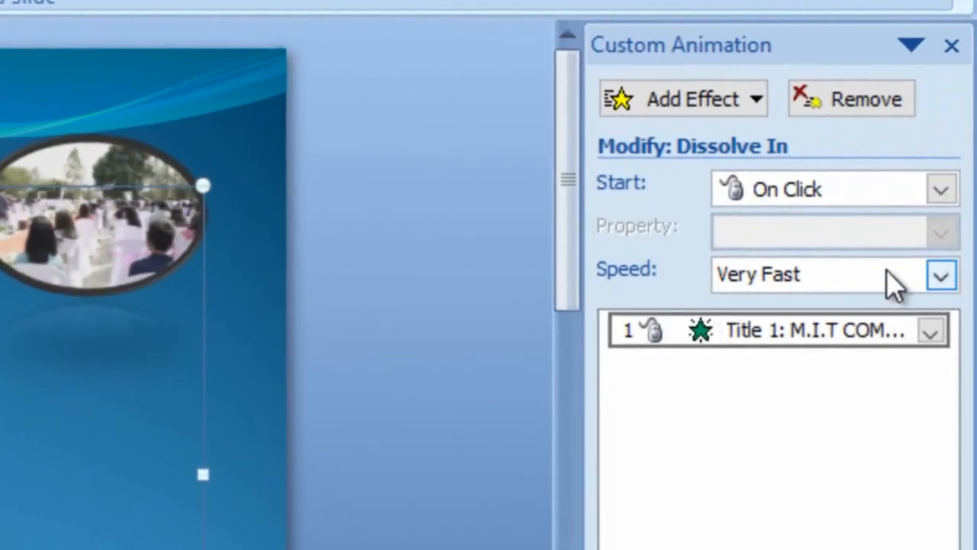
left_click(943, 275)
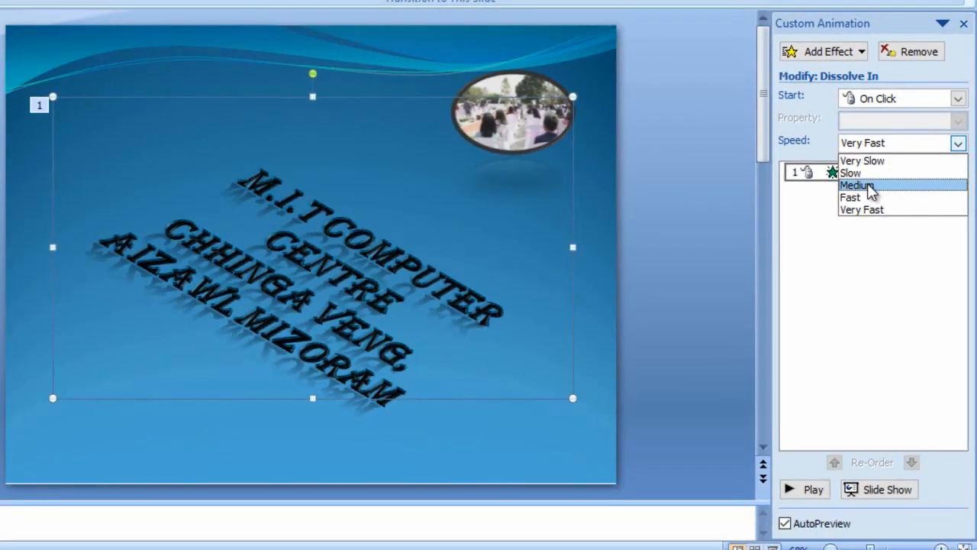
left_click(870, 186)
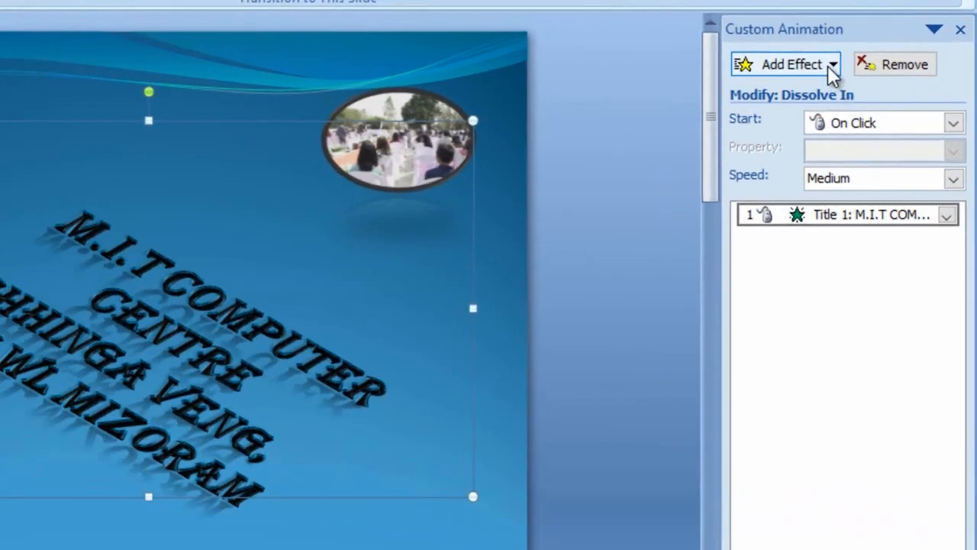
left_click(860, 52)
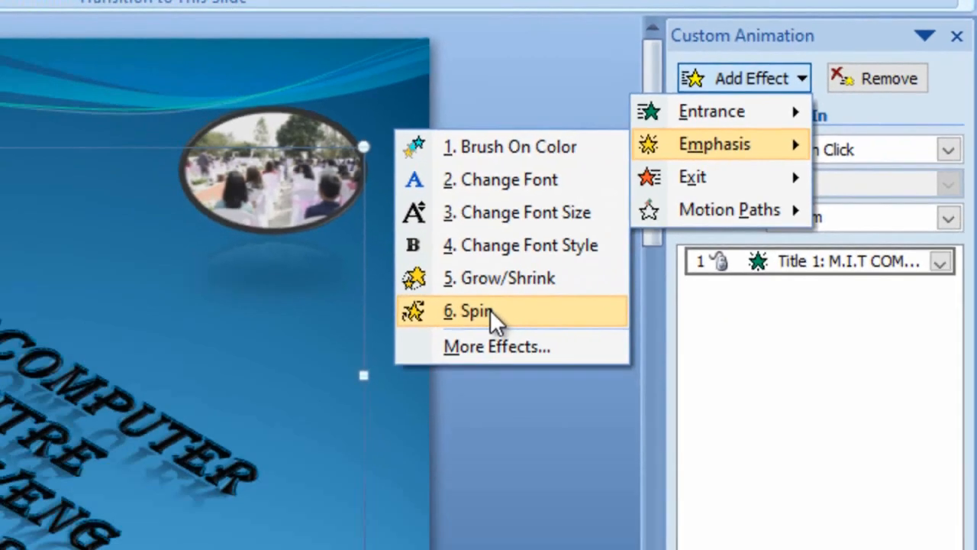
left_click(371, 397)
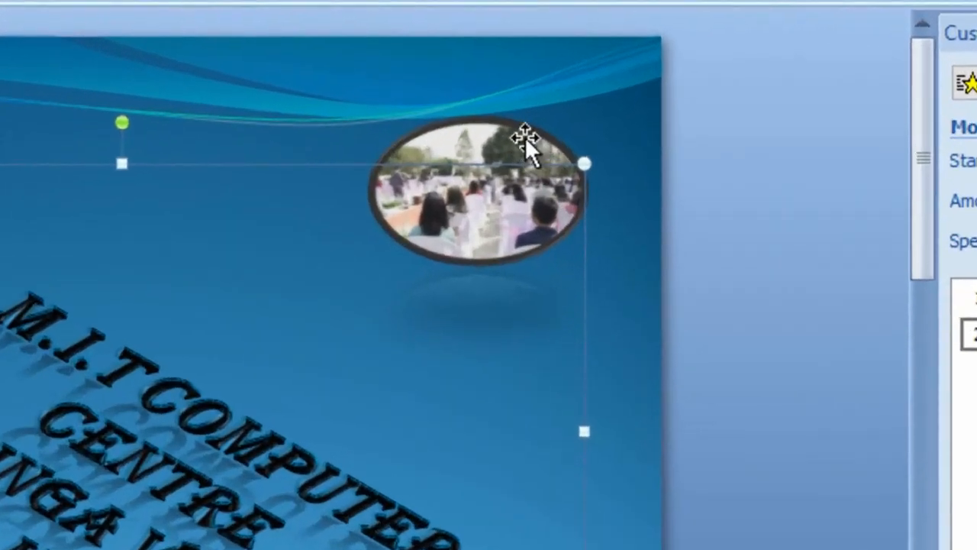
Step: Add a Checkerboard entrance effect to the oval picture and set its speed to Medium
left_click(539, 80)
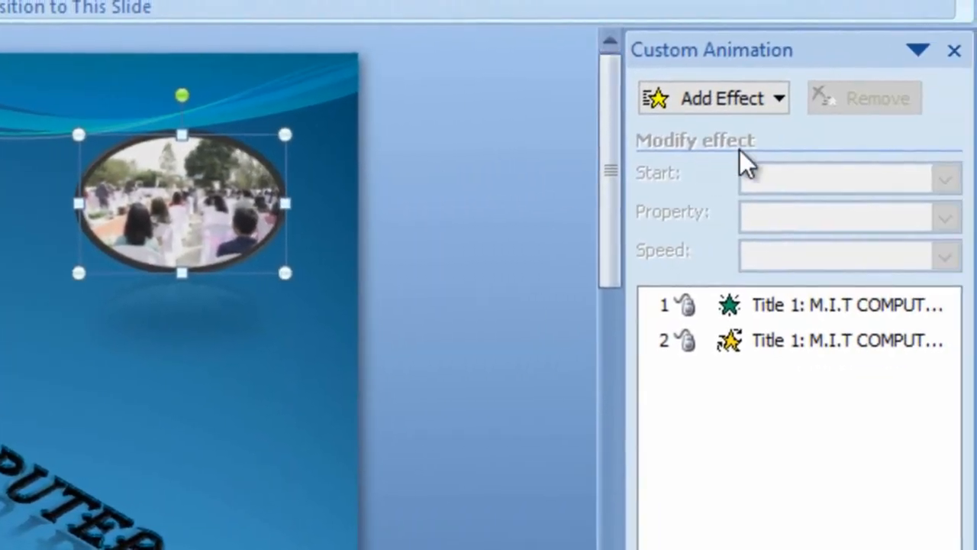
left_click(773, 96)
mouse_move(763, 126)
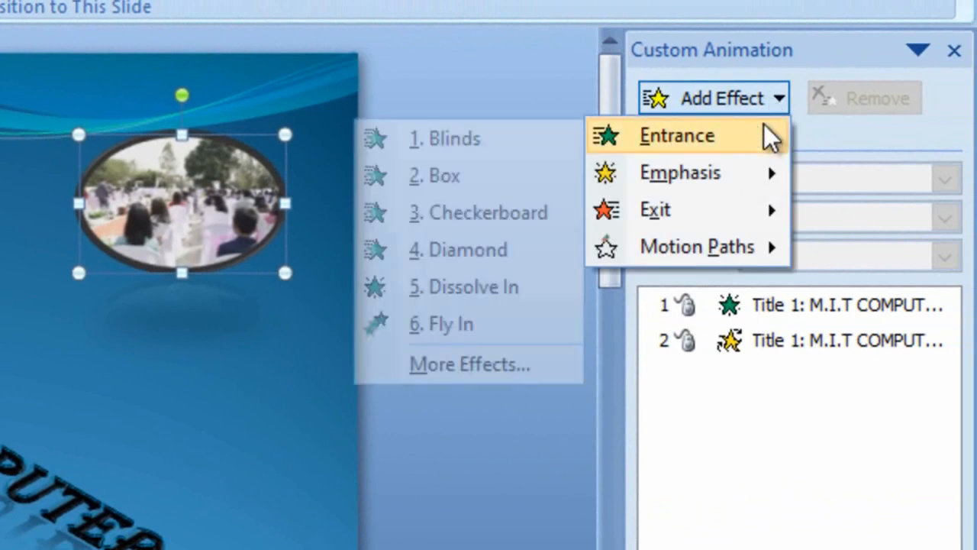
left_click(475, 211)
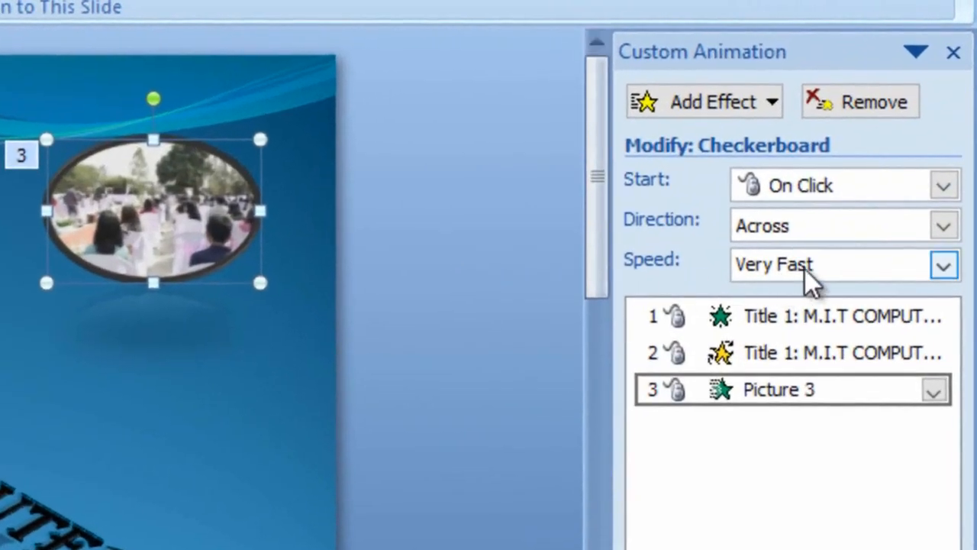
left_click(804, 269)
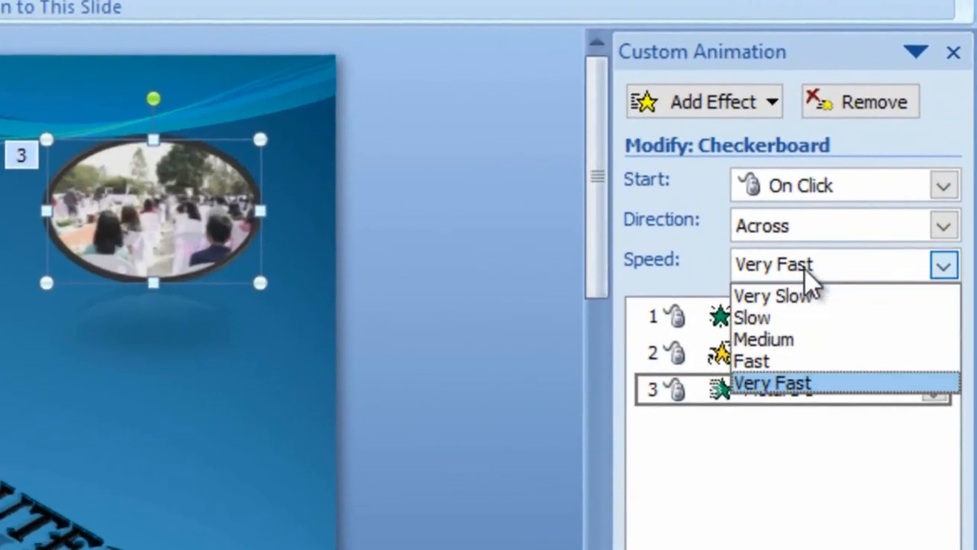
left_click(799, 340)
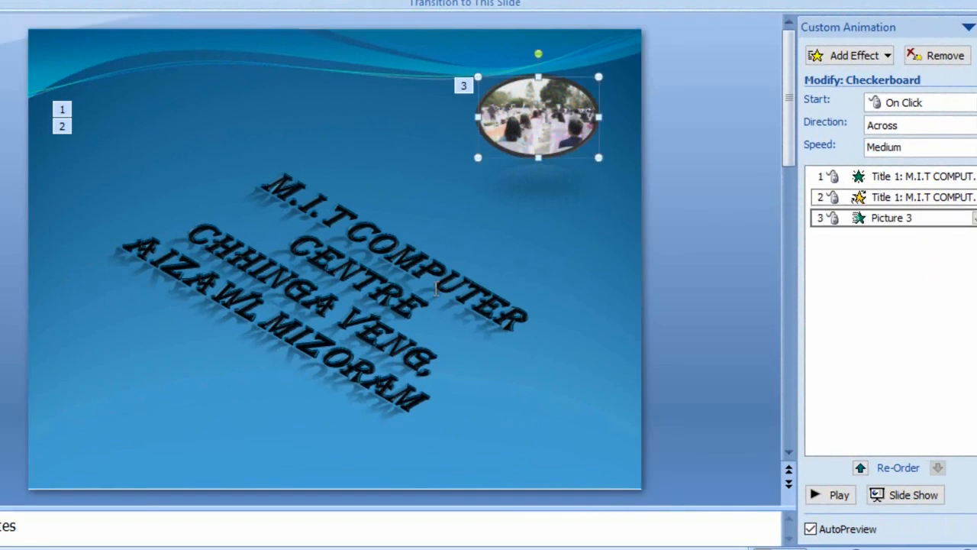
Step: Add a Fly Out exit effect to the title and set its speed to Medium
left_click(422, 283)
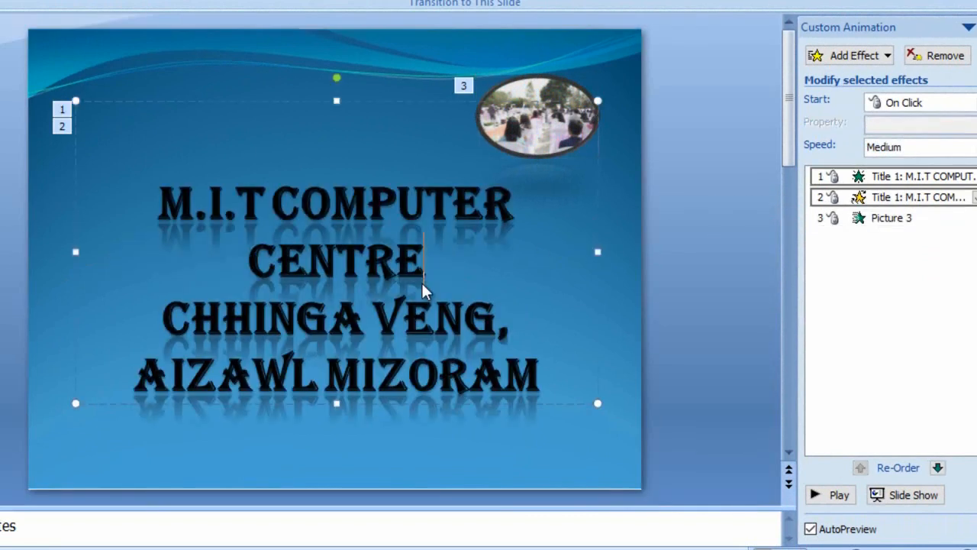
left_click(368, 100)
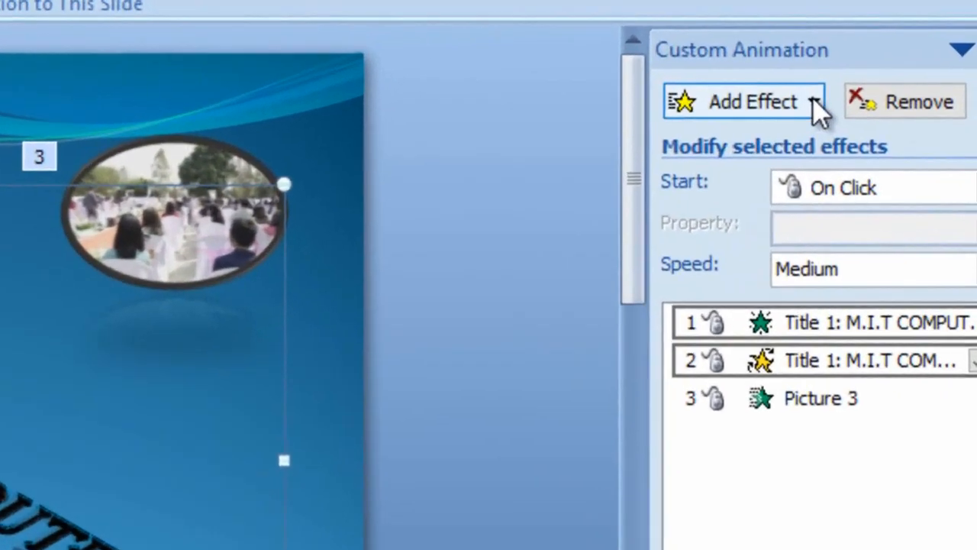
left_click(887, 55)
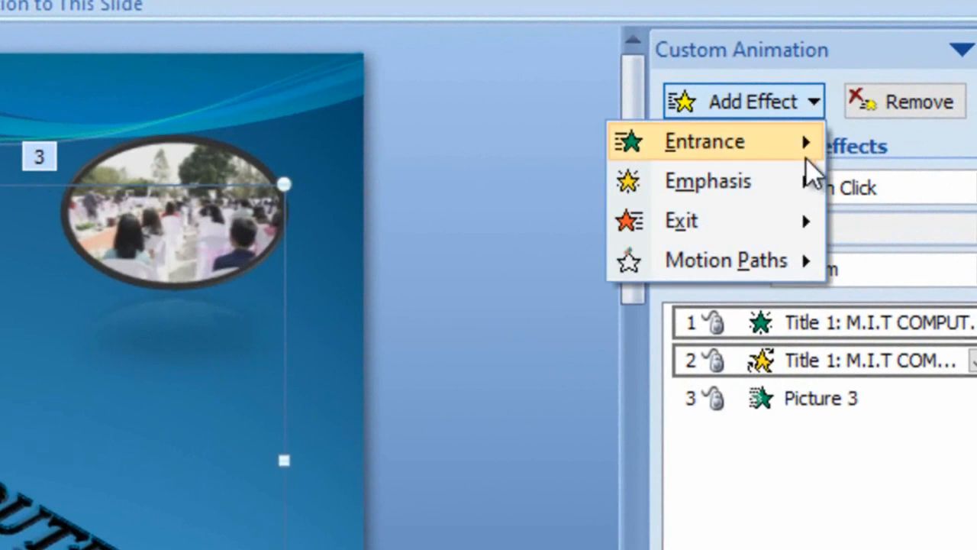
mouse_move(758, 226)
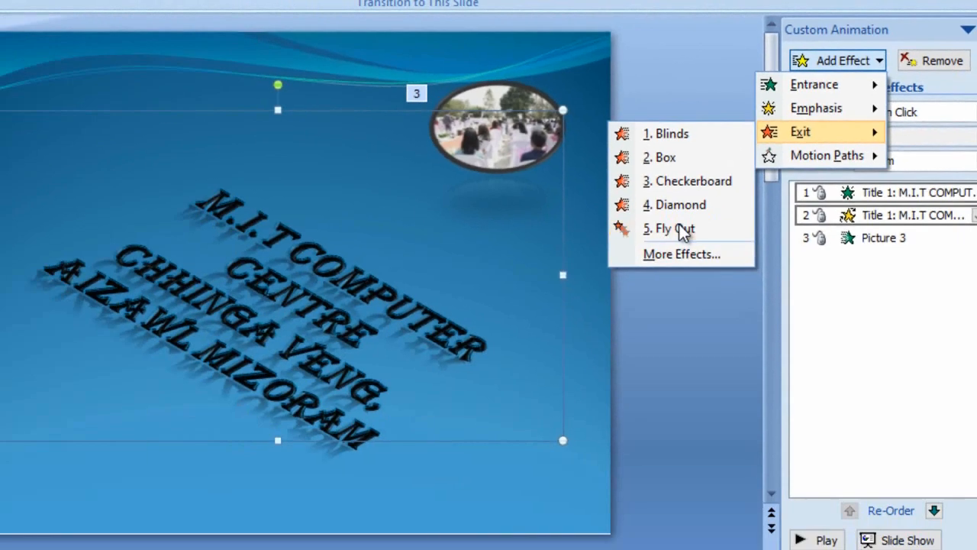
left_click(485, 384)
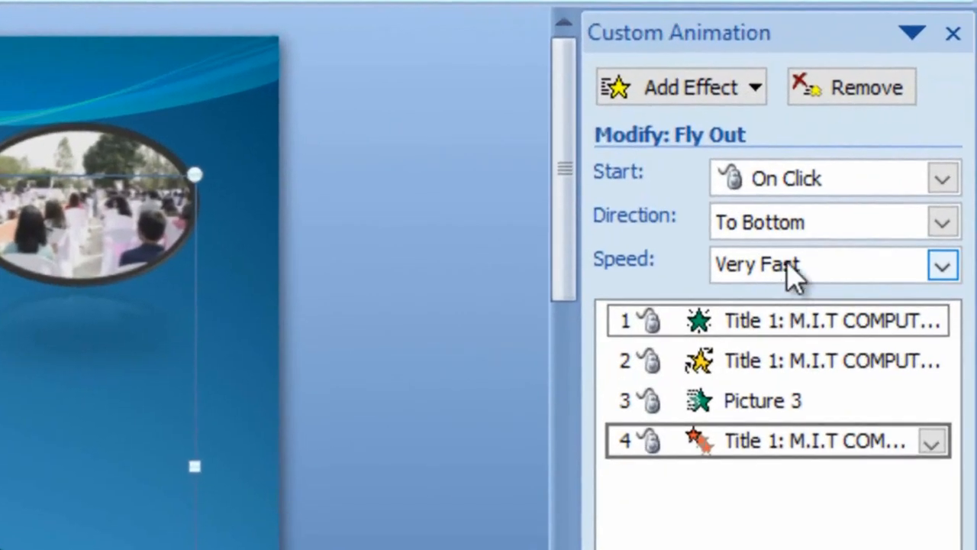
left_click(794, 271)
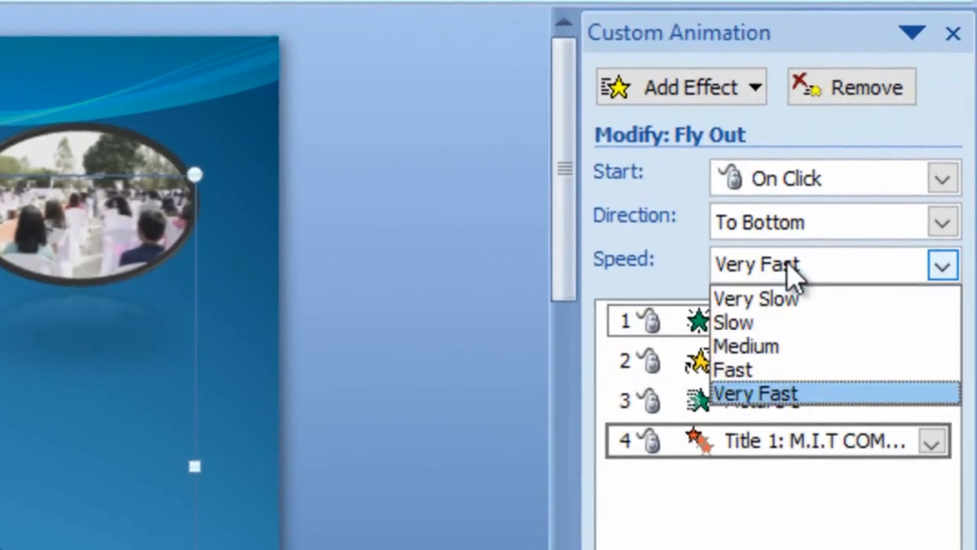
left_click(764, 341)
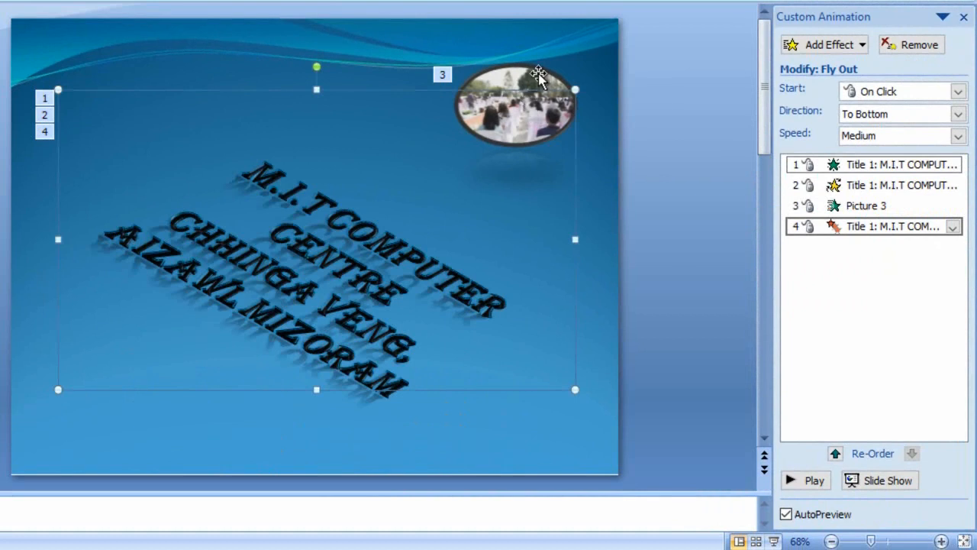
Step: Draw a custom Curve motion path for the oval picture, curving through the slide's lower left and upper edge and ending beyond its left side
left_click(539, 74)
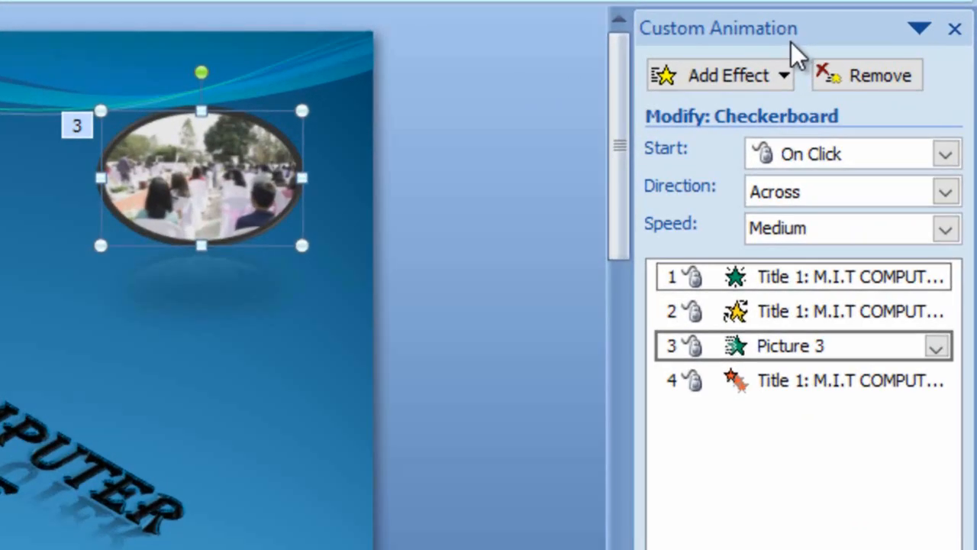
left_click(862, 45)
mouse_move(742, 151)
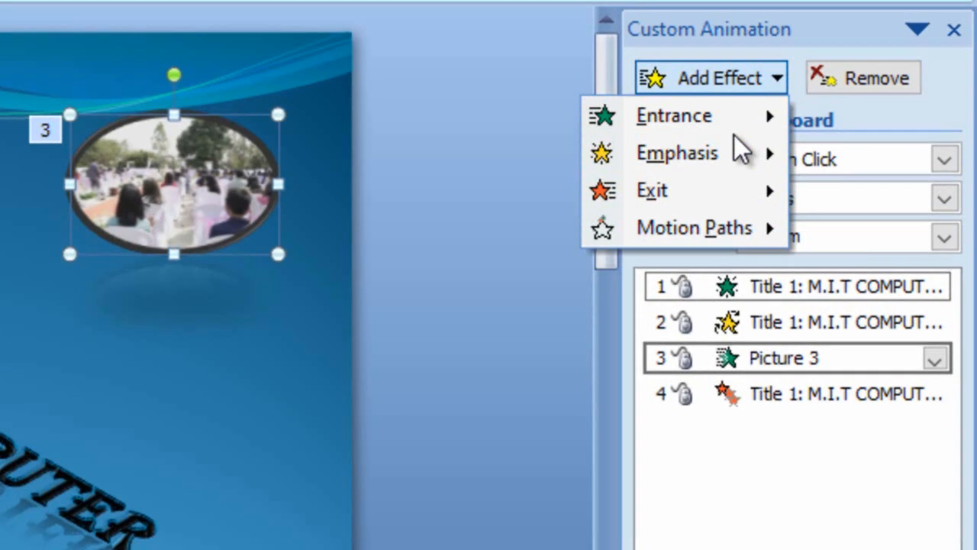
mouse_move(730, 134)
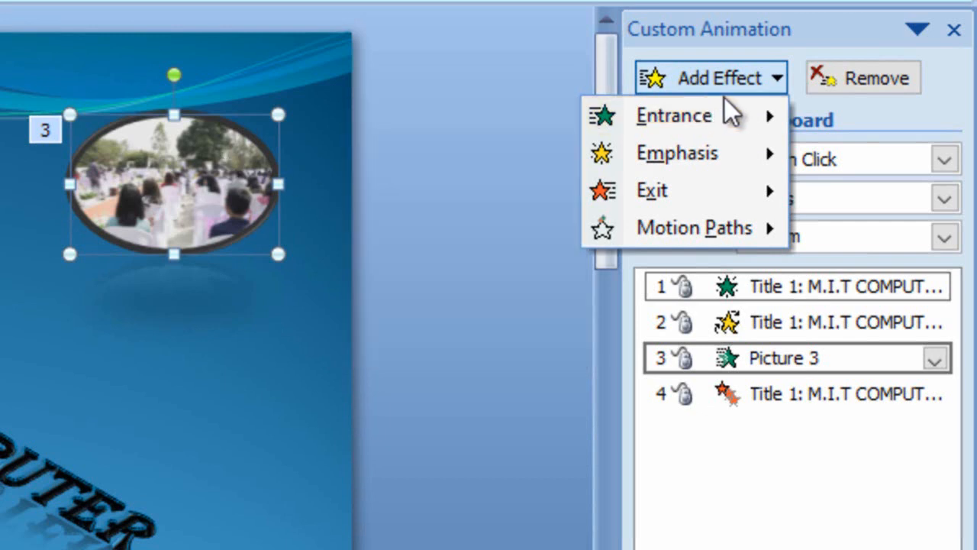
mouse_move(731, 101)
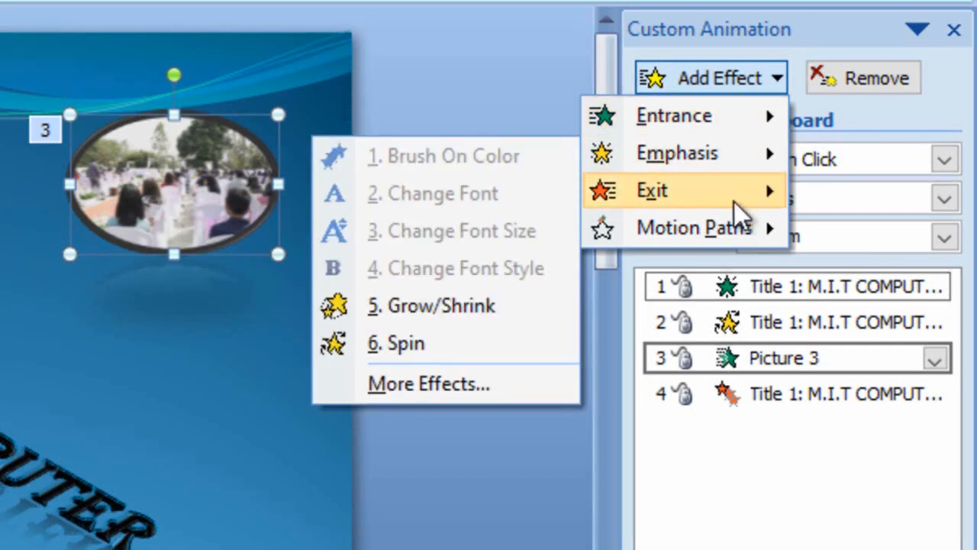
mouse_move(734, 201)
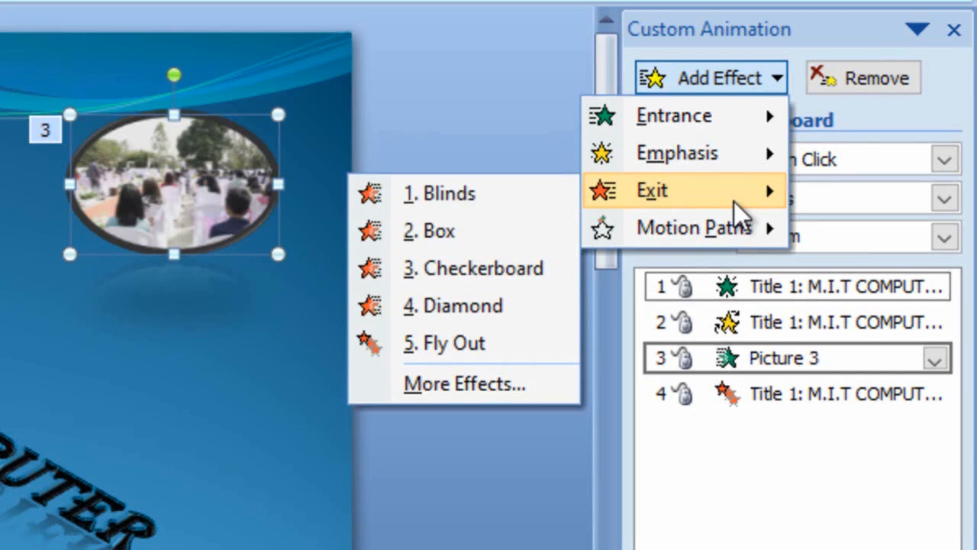
mouse_move(717, 229)
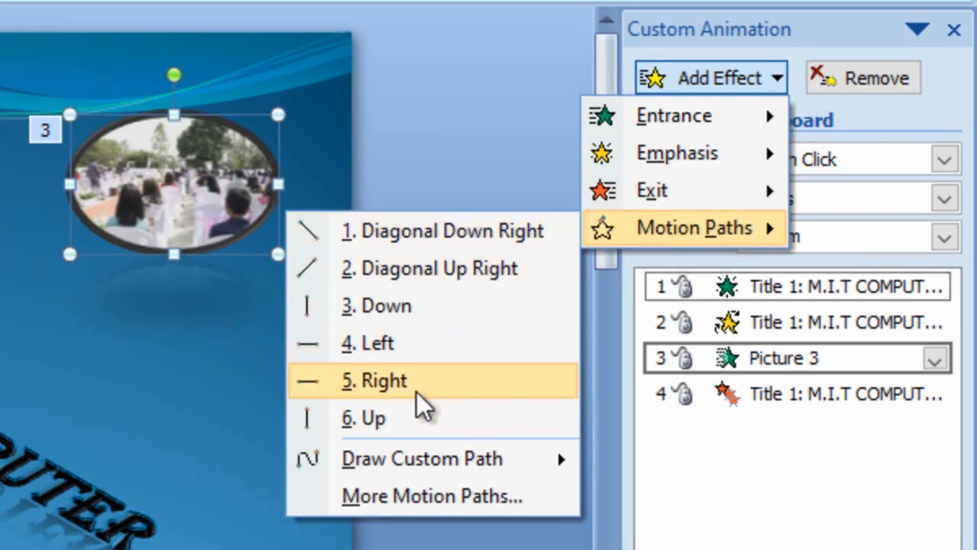
mouse_move(451, 457)
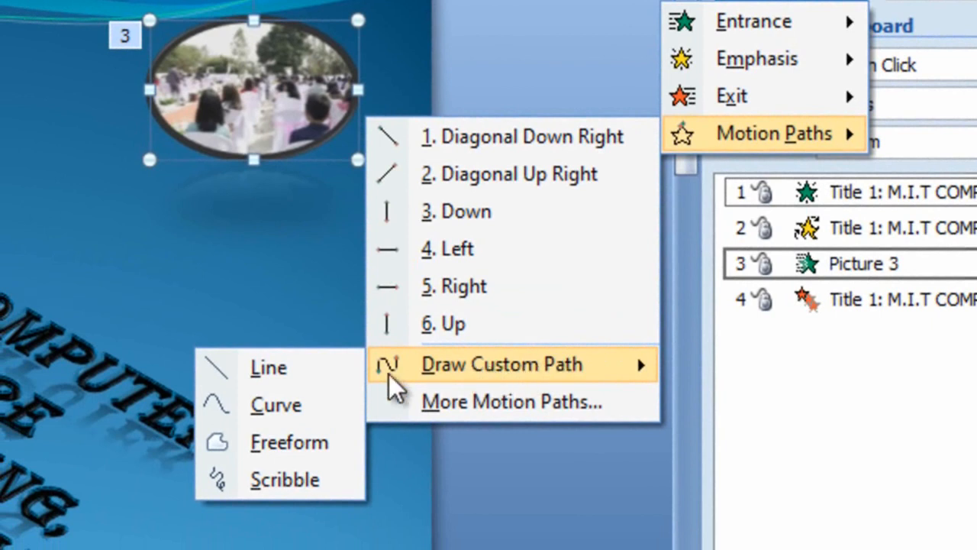
left_click(276, 405)
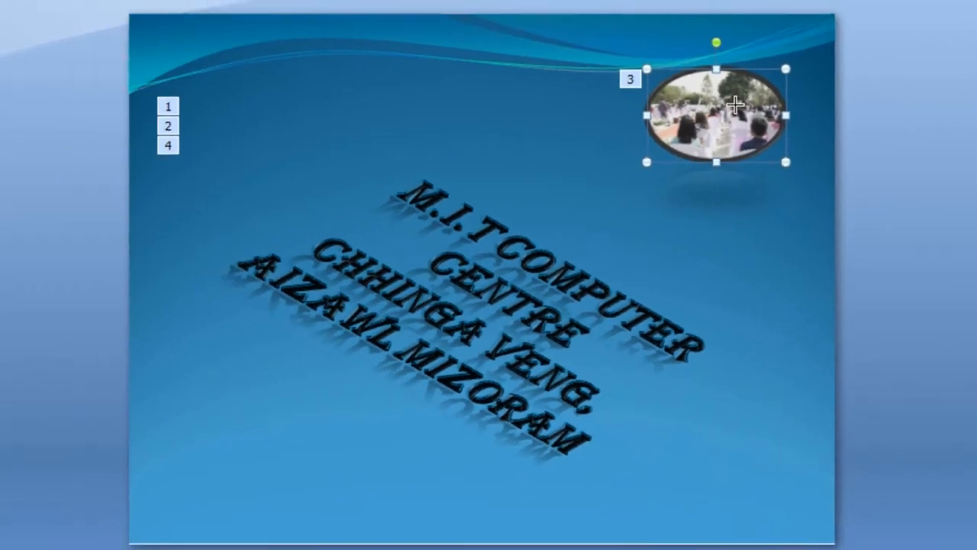
left_click(733, 110)
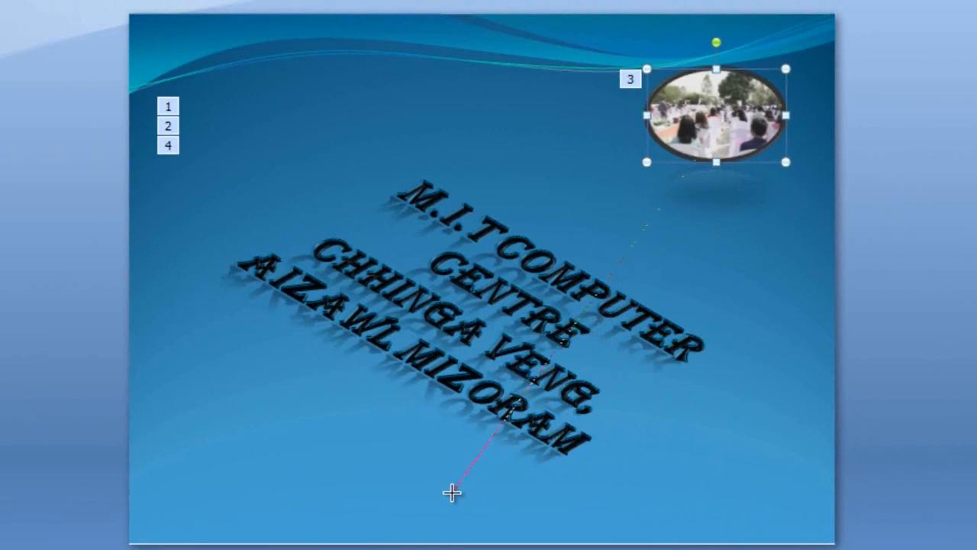
left_click(342, 505)
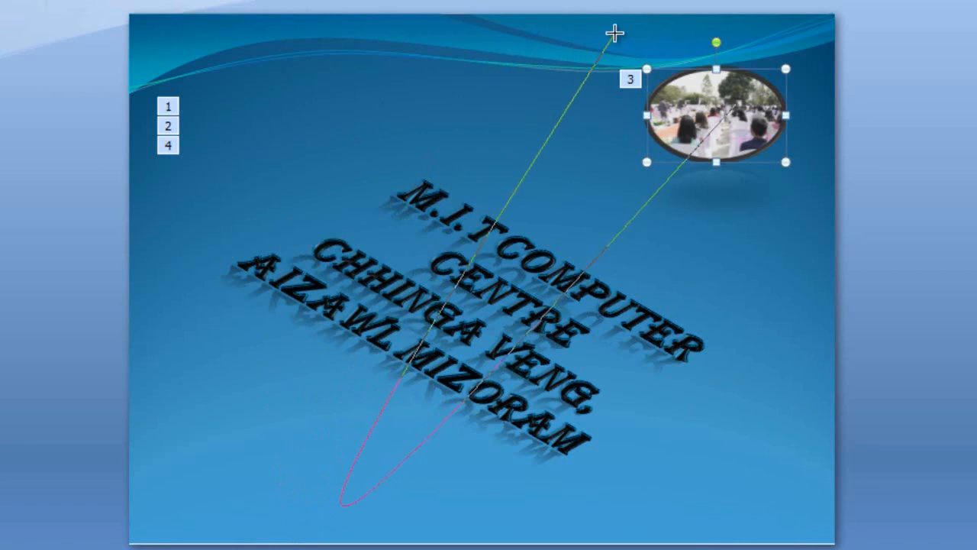
left_click(615, 33)
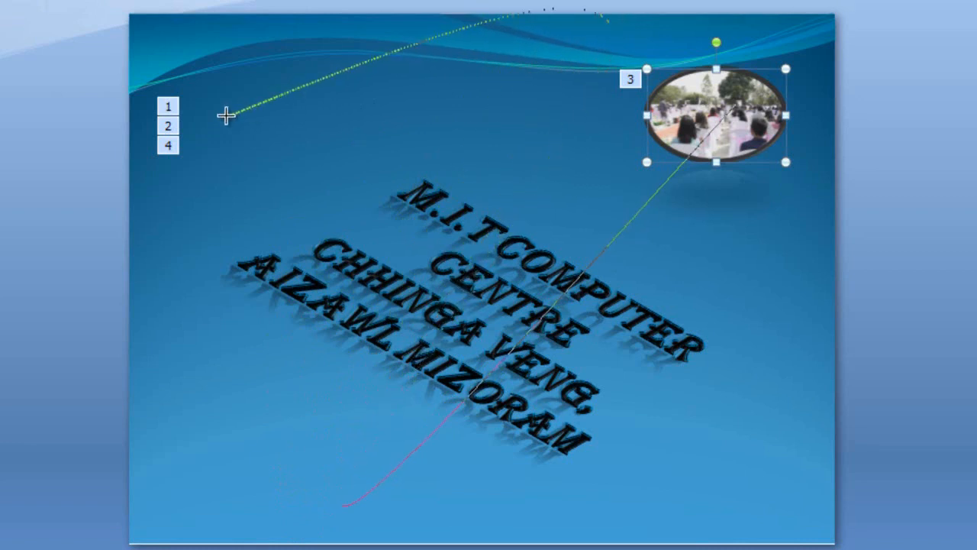
double_click(30, 174)
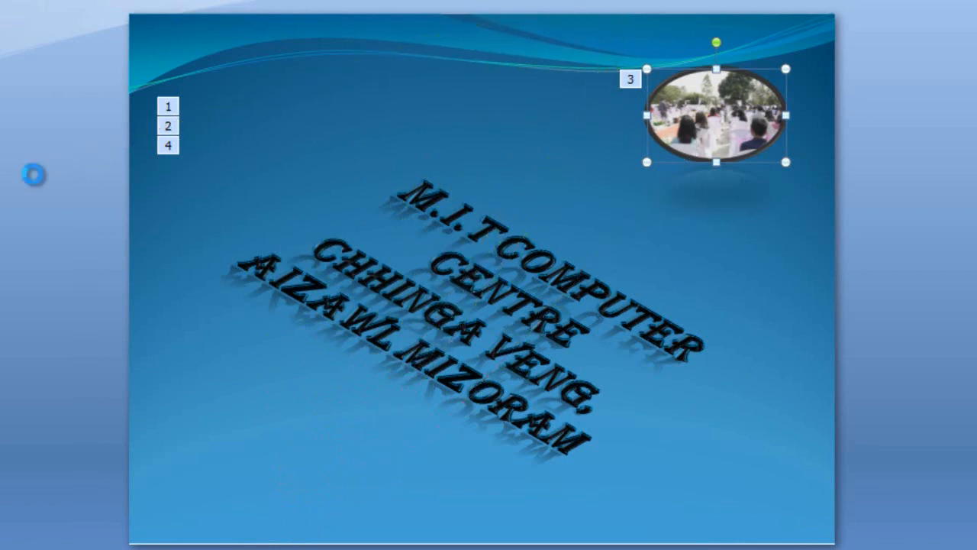